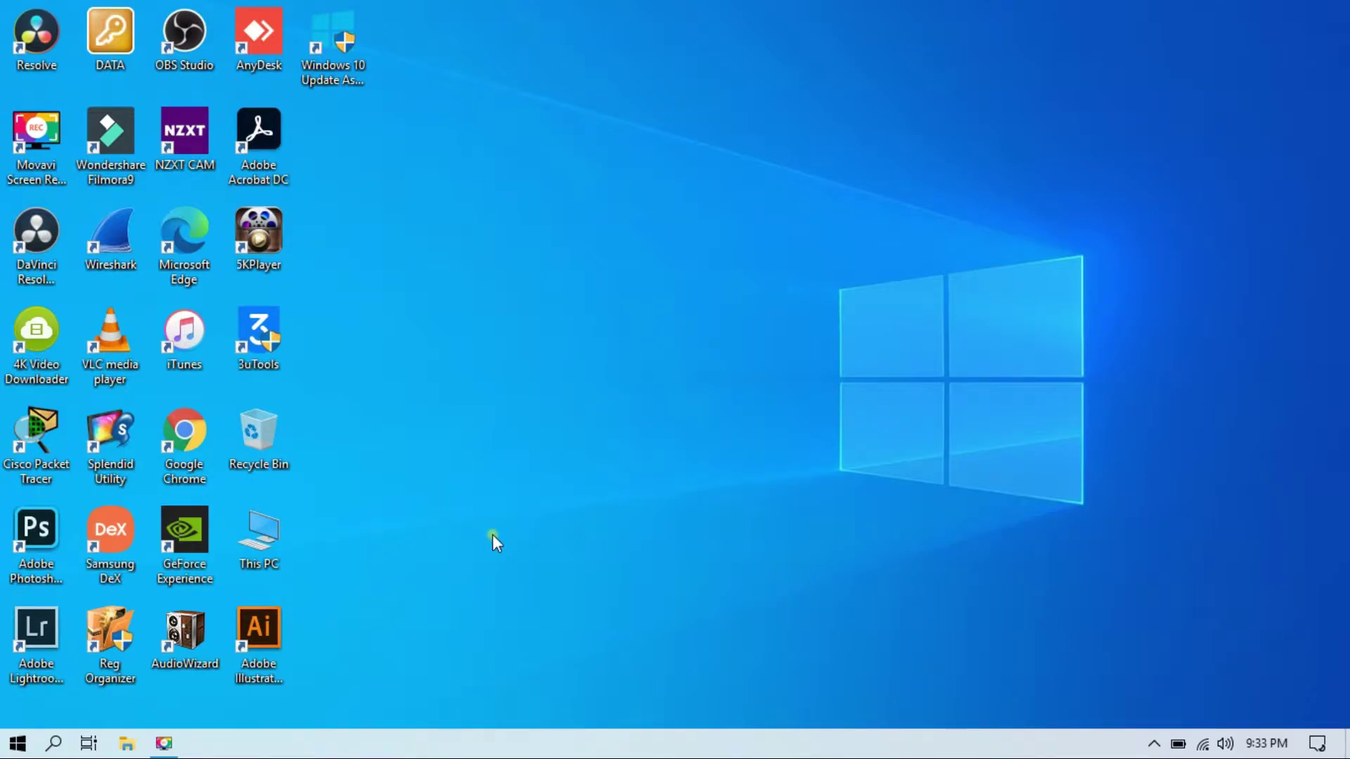
Open the Language page of the Time & Language section in Windows Settings.
left_click(19, 747)
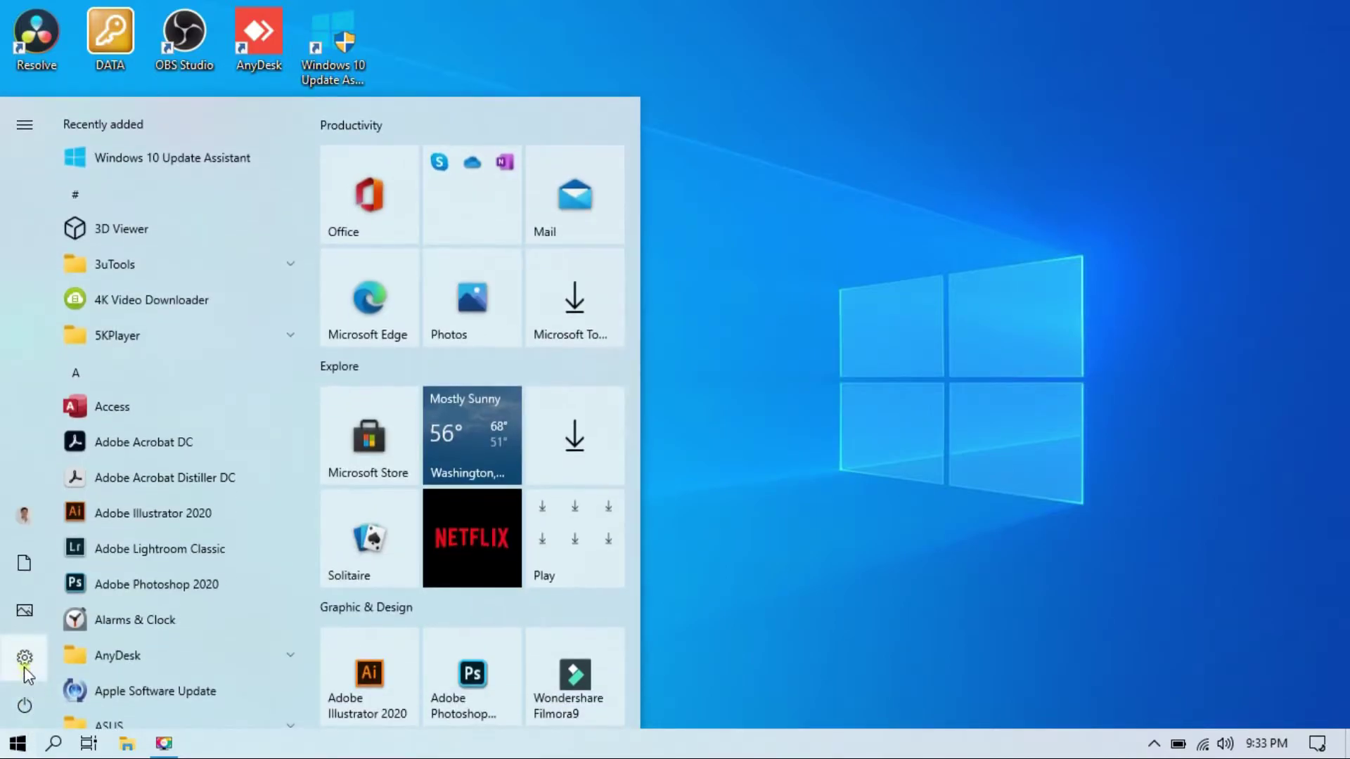
mouse_move(25, 661)
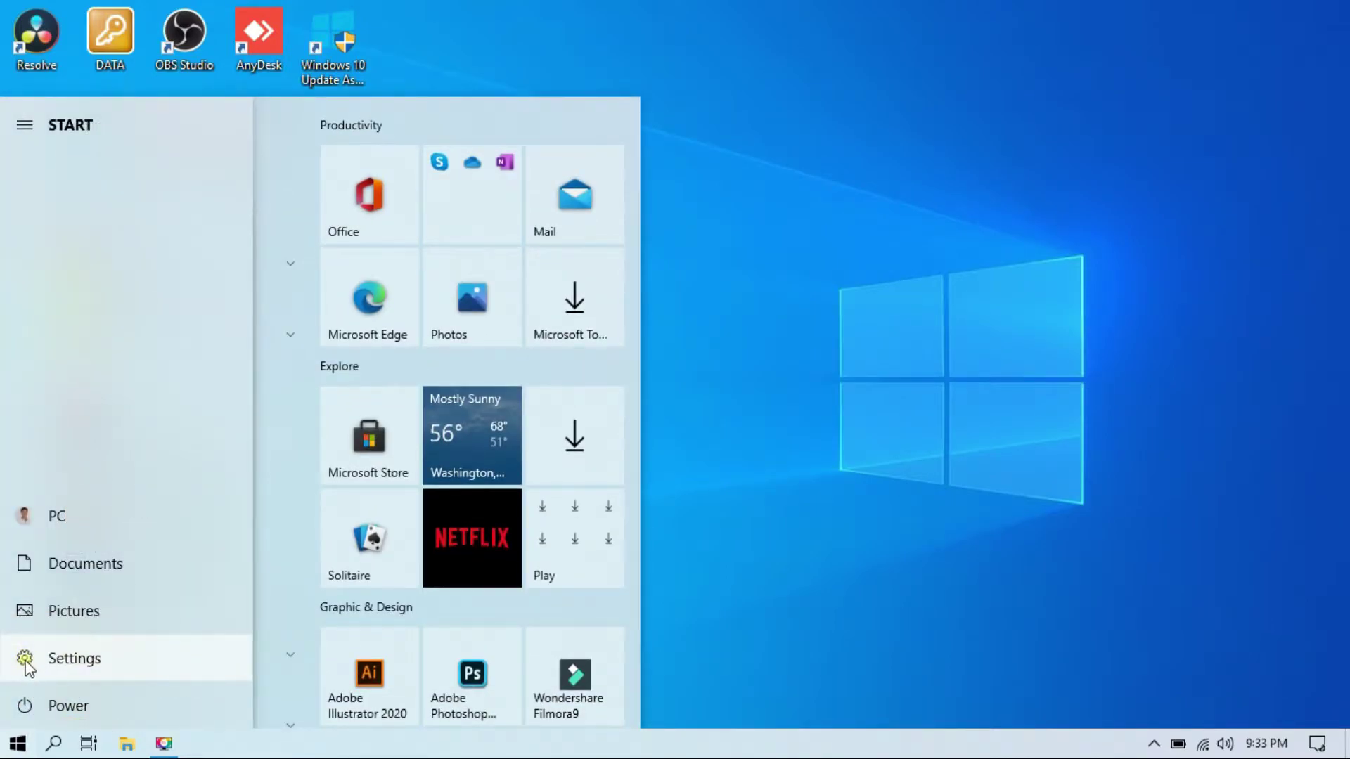
left_click(26, 661)
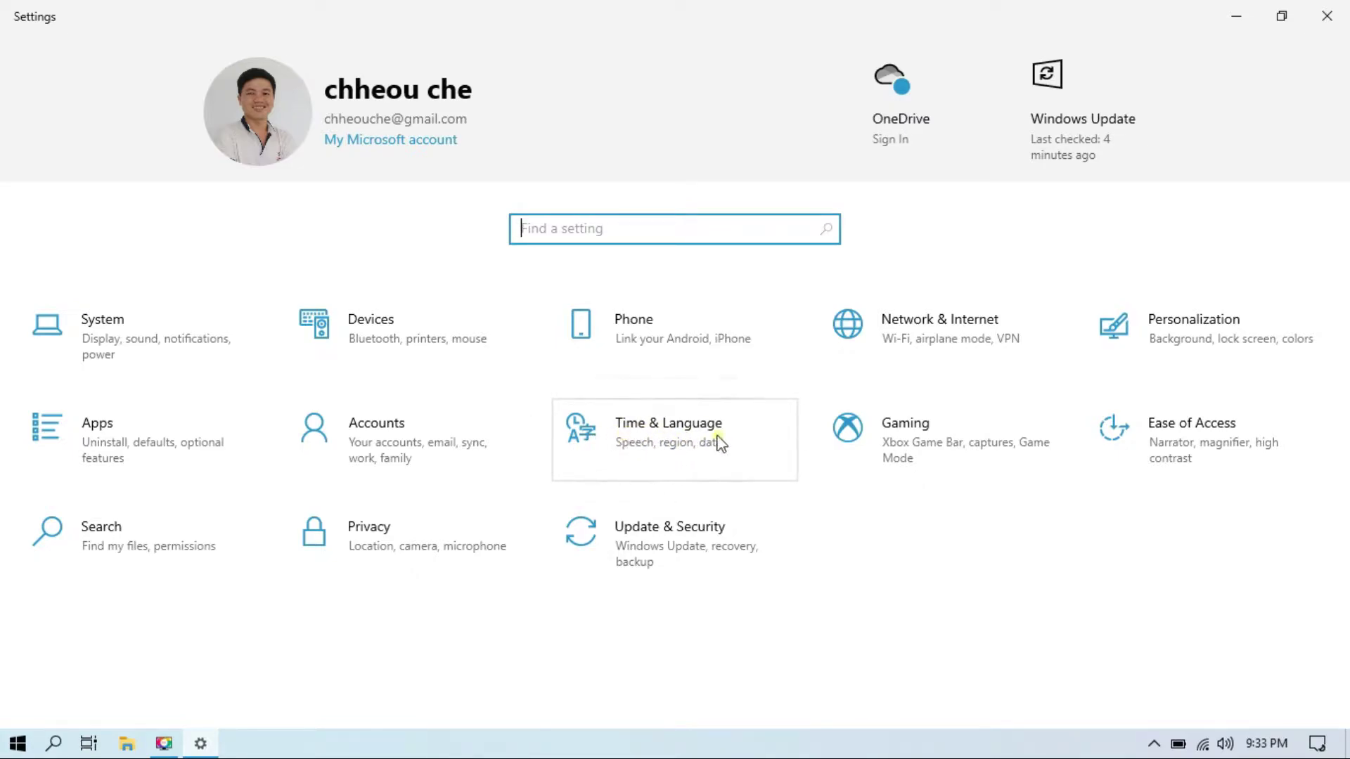
left_click(714, 443)
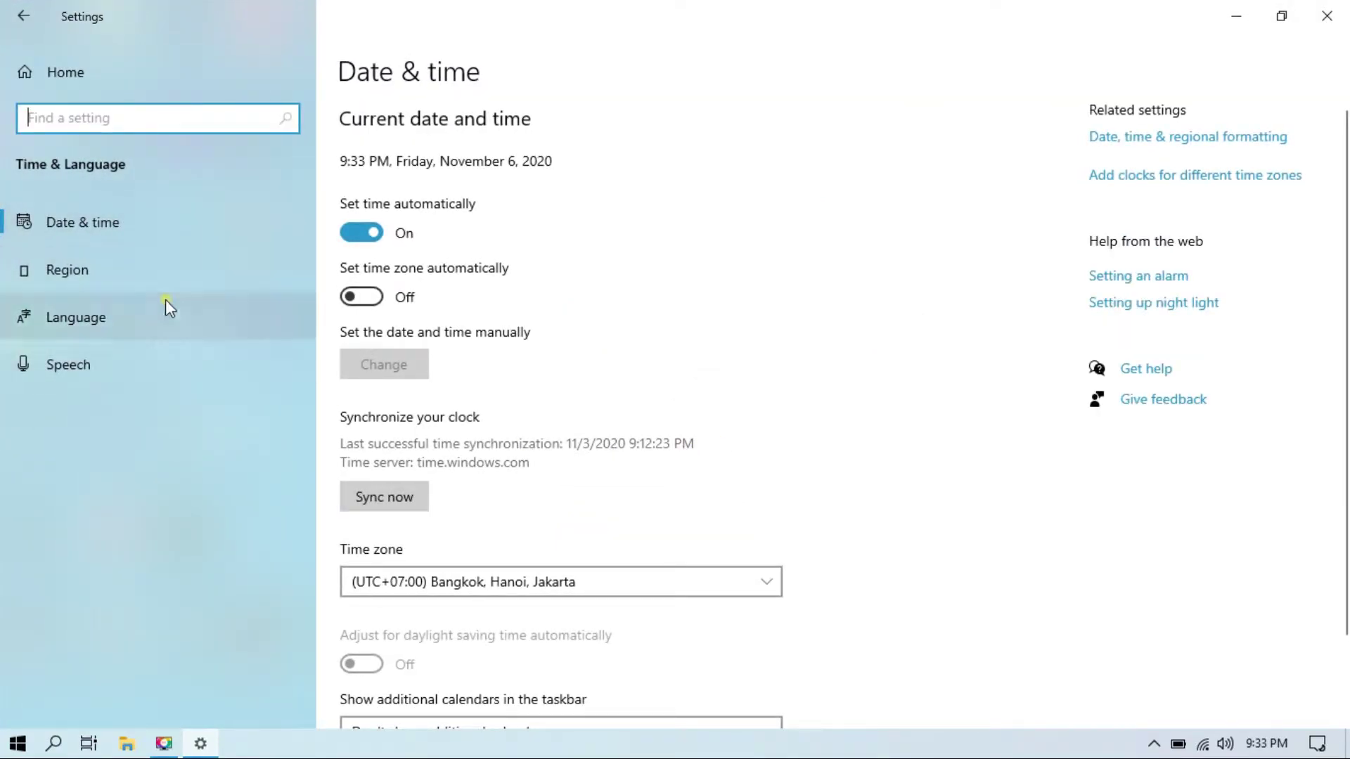
left_click(145, 317)
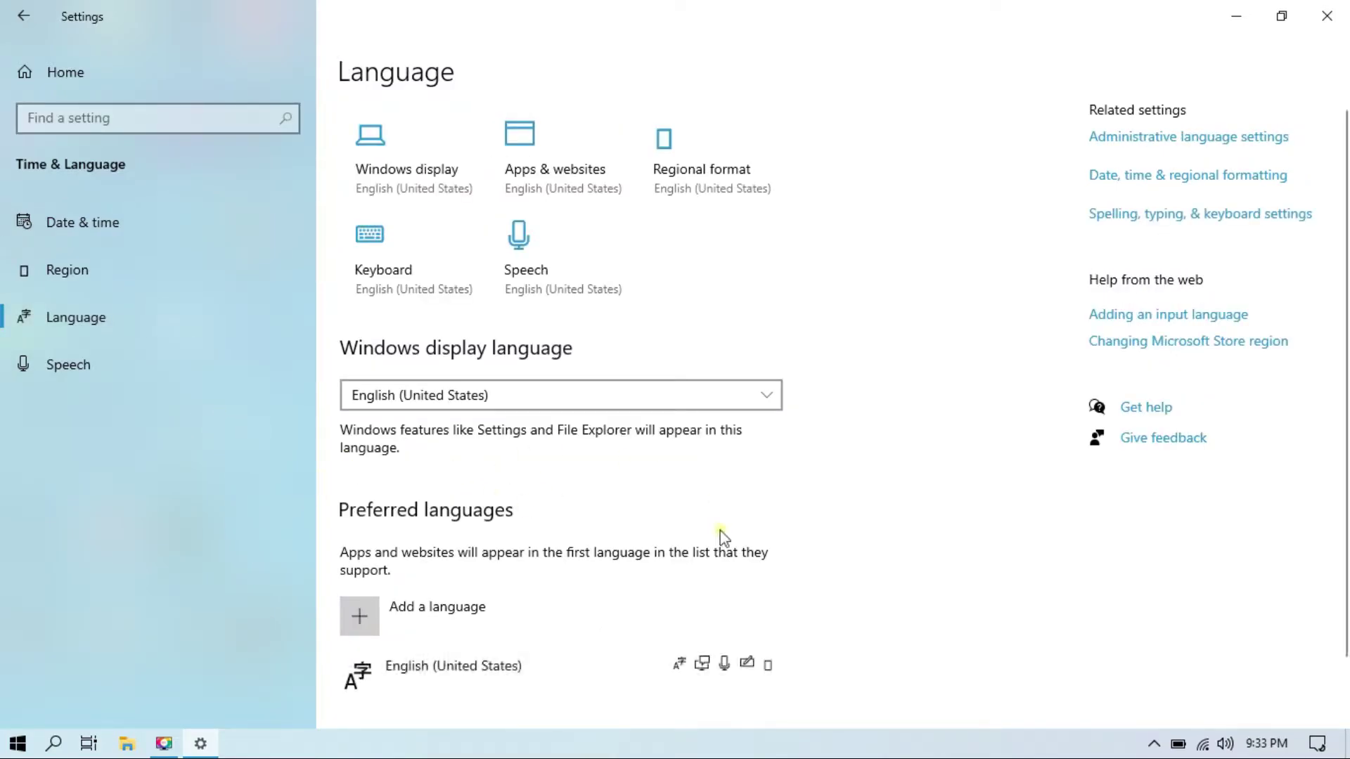
Start adding a preferred language, search for "khmer" and choose Khmer as the language to install.
scroll(604, 515, "down", 1)
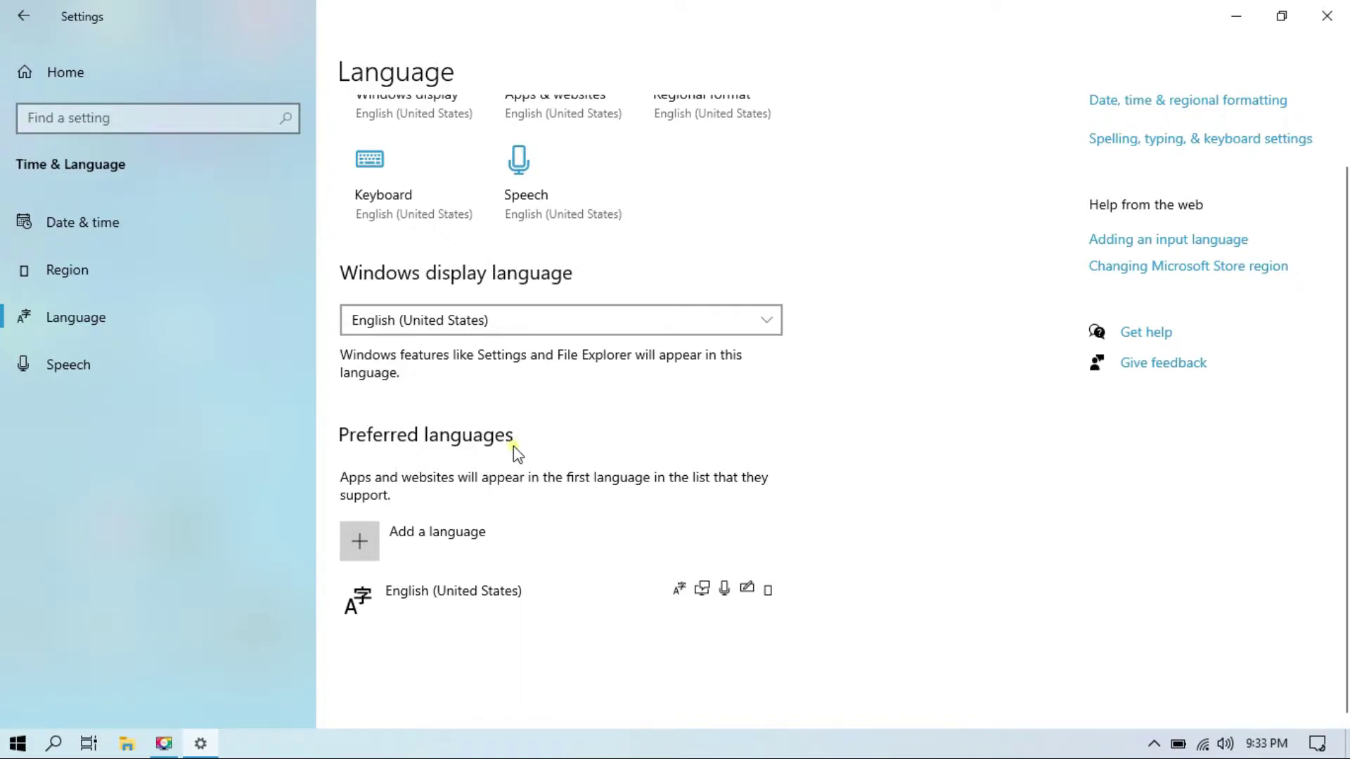
left_click(453, 544)
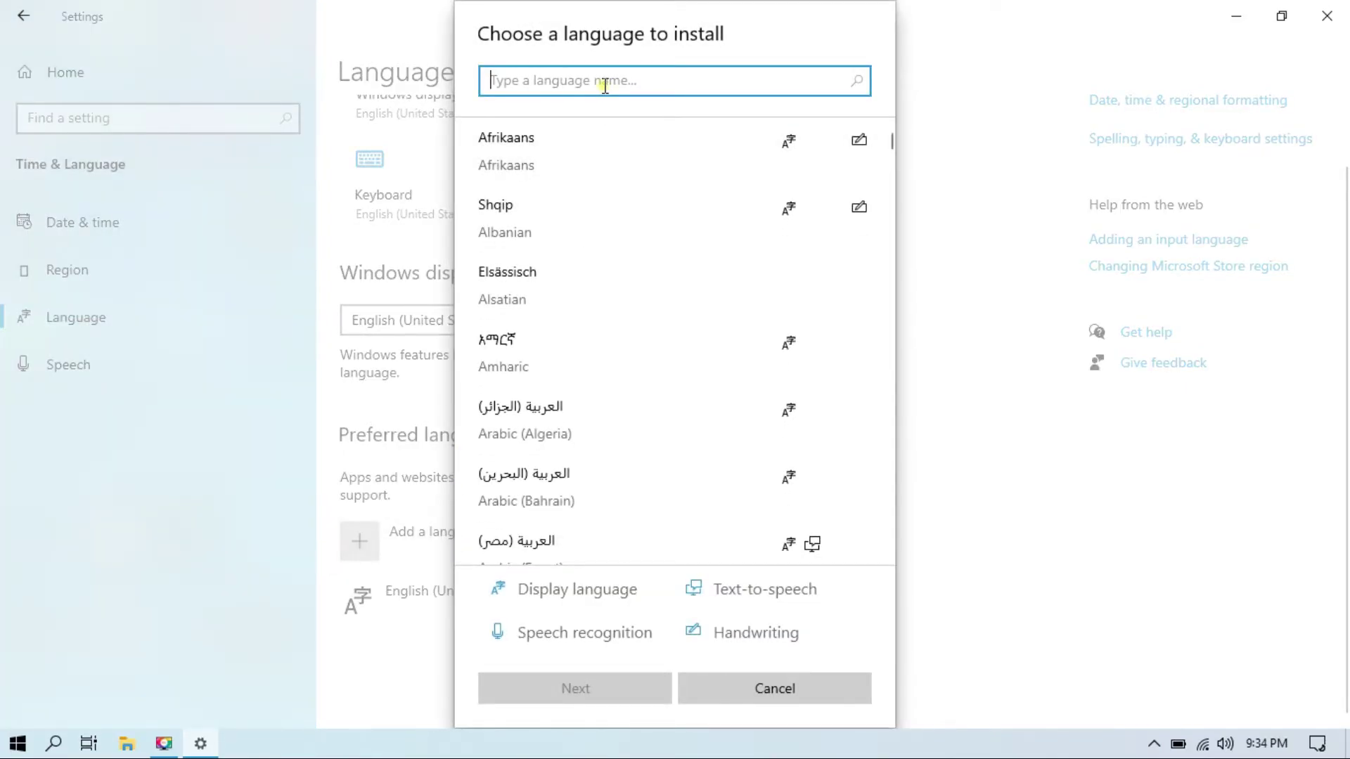
type("k")
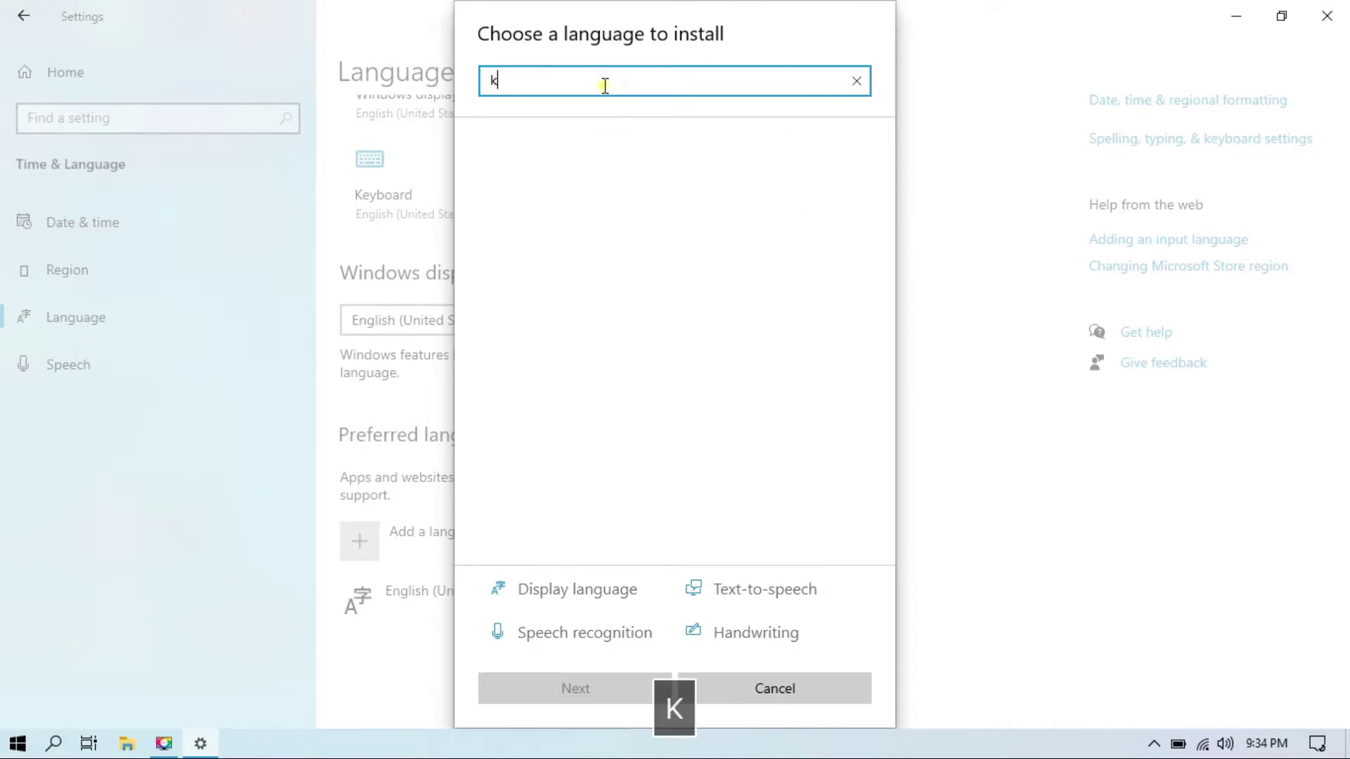
type("hmer")
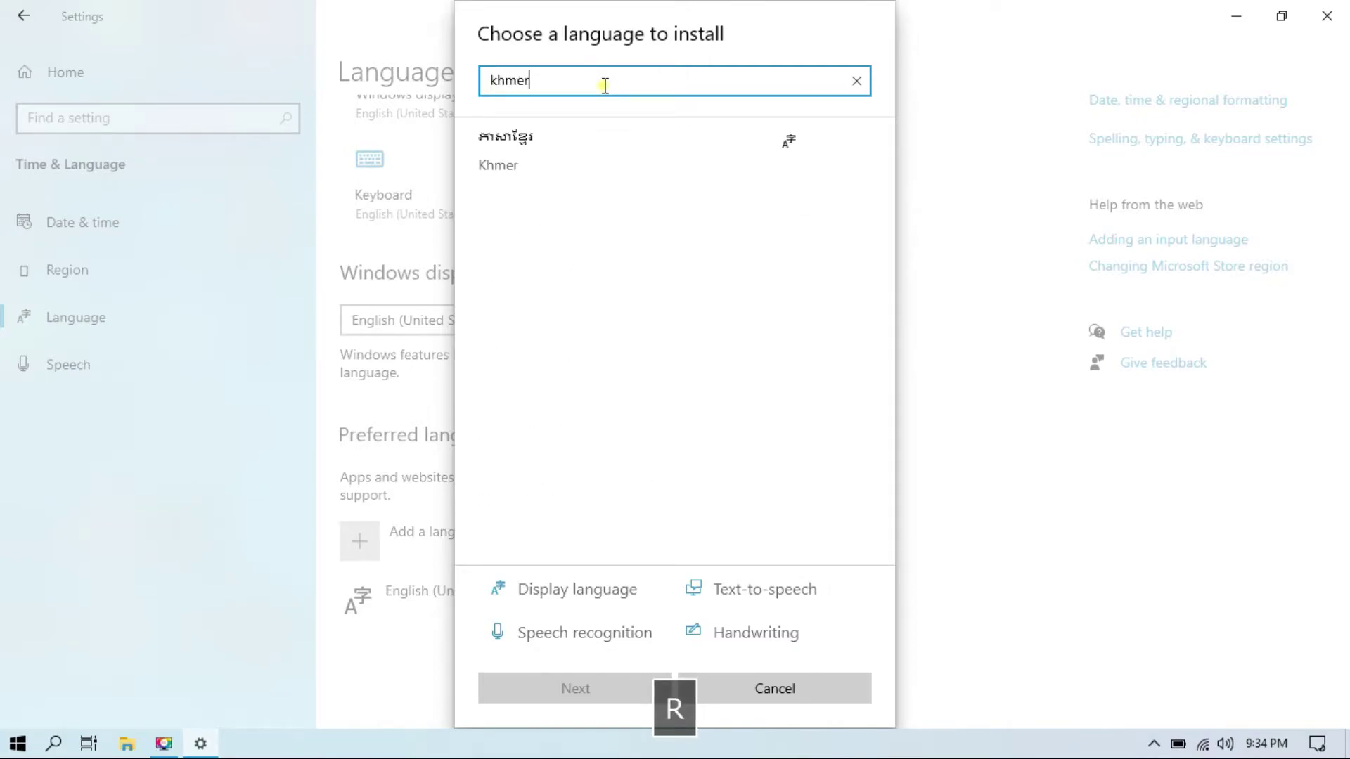
left_click(593, 148)
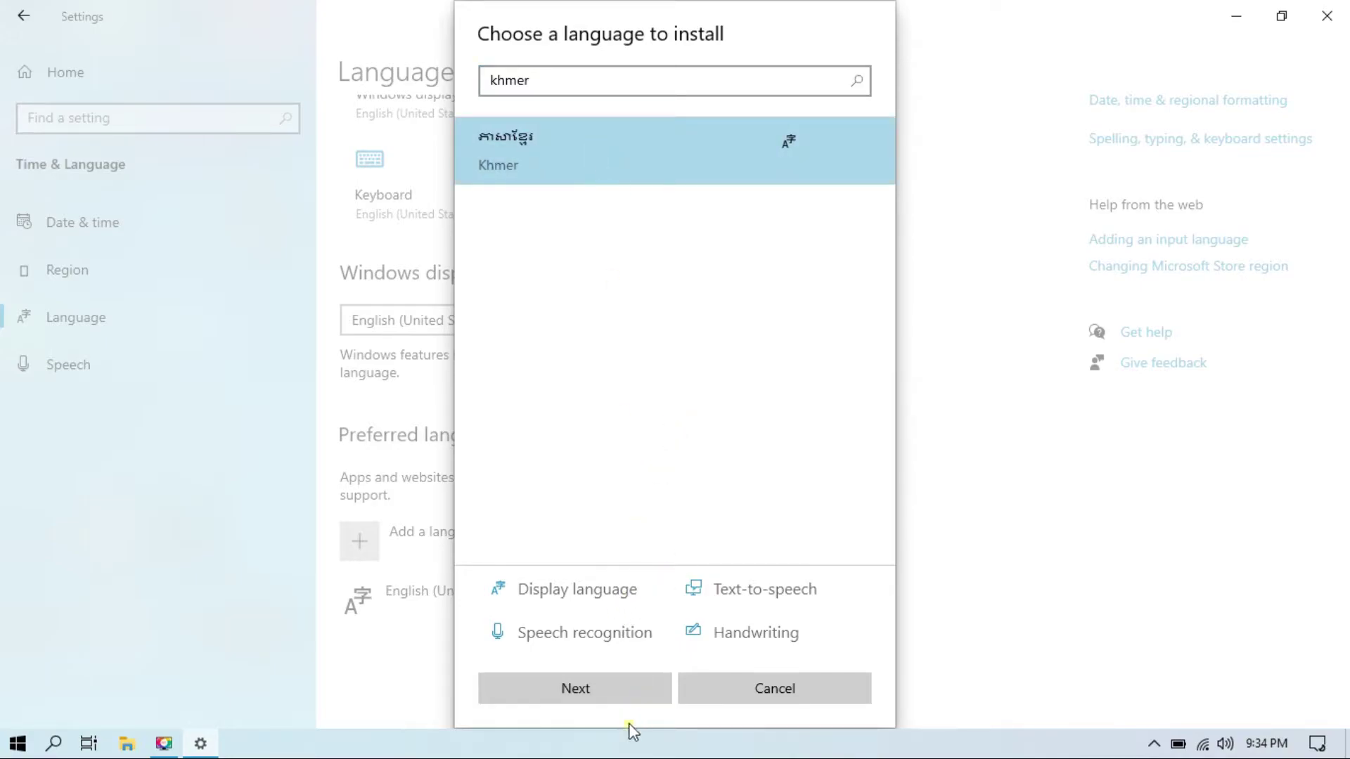
left_click(597, 695)
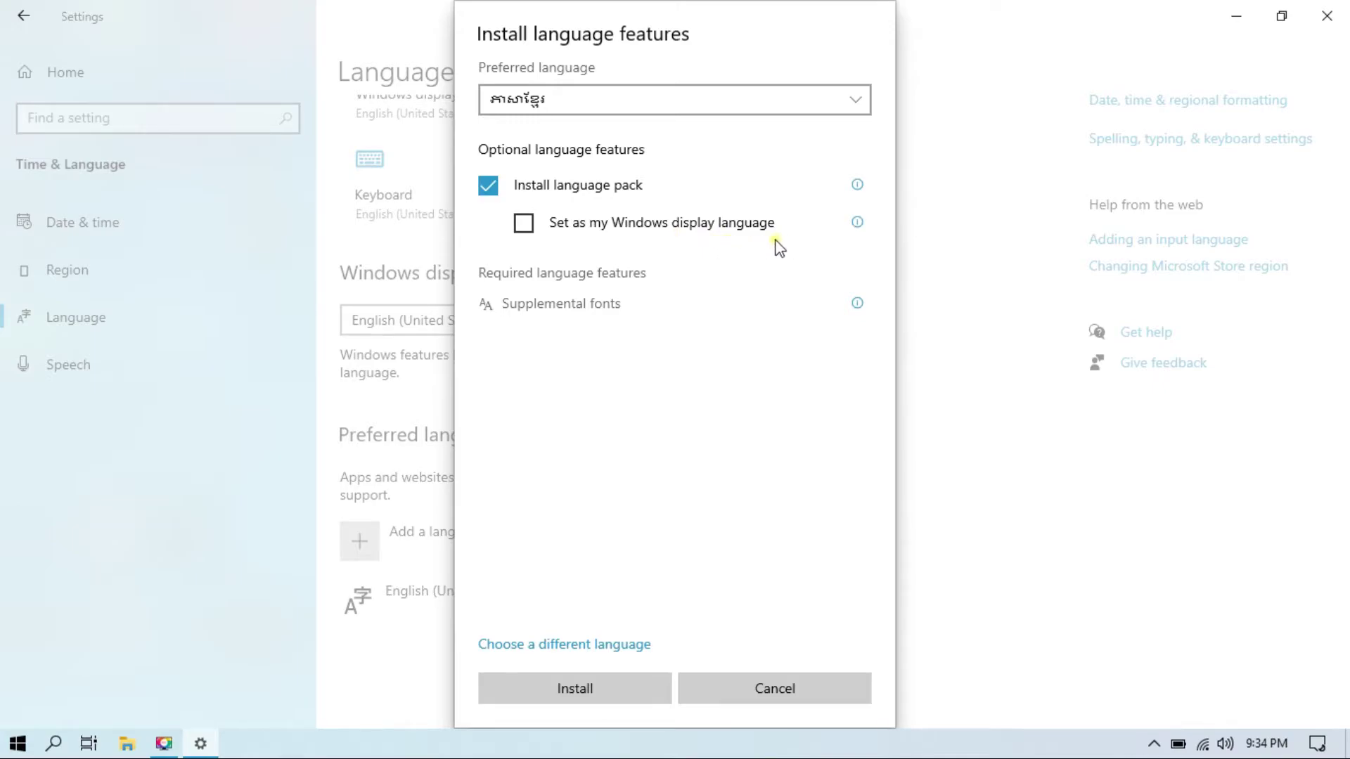
Install Khmer with its language pack, without setting it as the Windows display language.
left_click(488, 184)
left_click(491, 185)
left_click(550, 683)
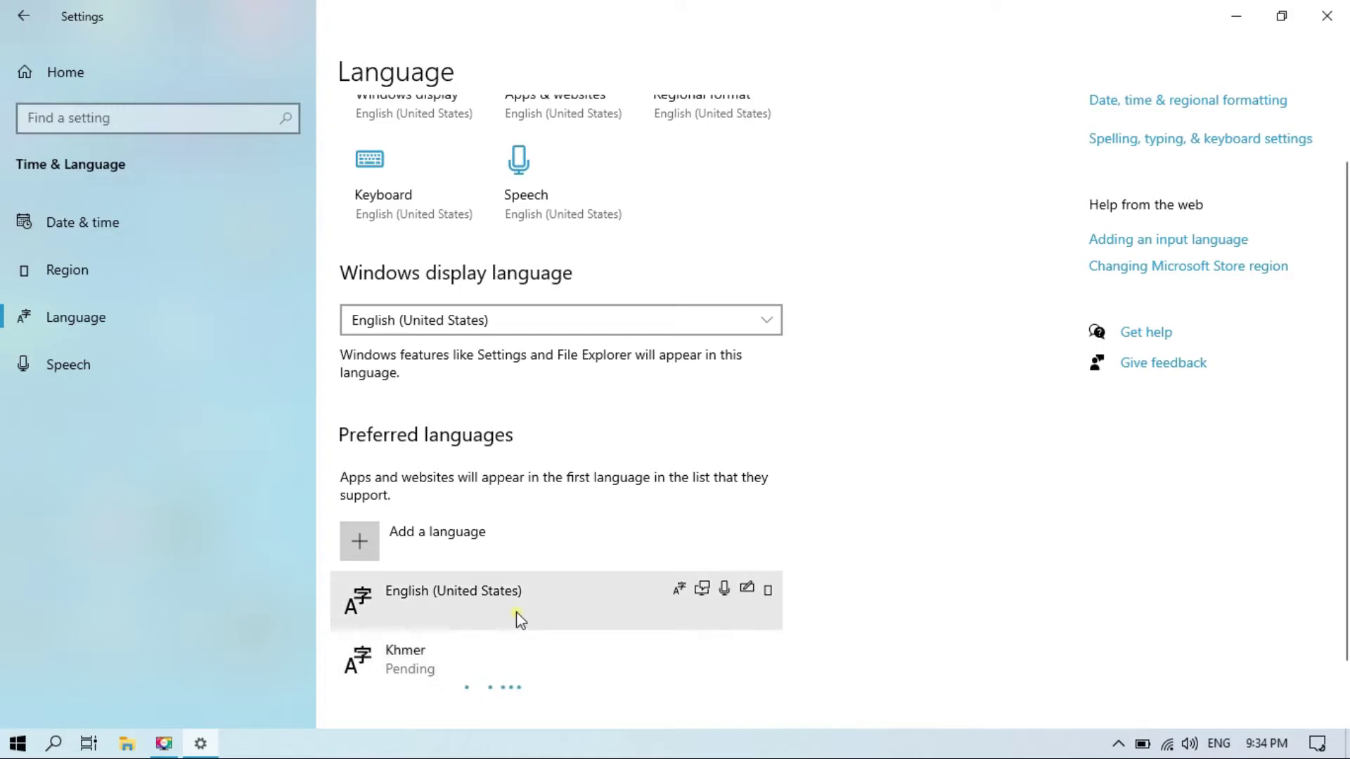
Add the Khmer (NIDA) keyboard in the language options of Khmer.
scroll(520, 619, "down", 1)
left_click(484, 577)
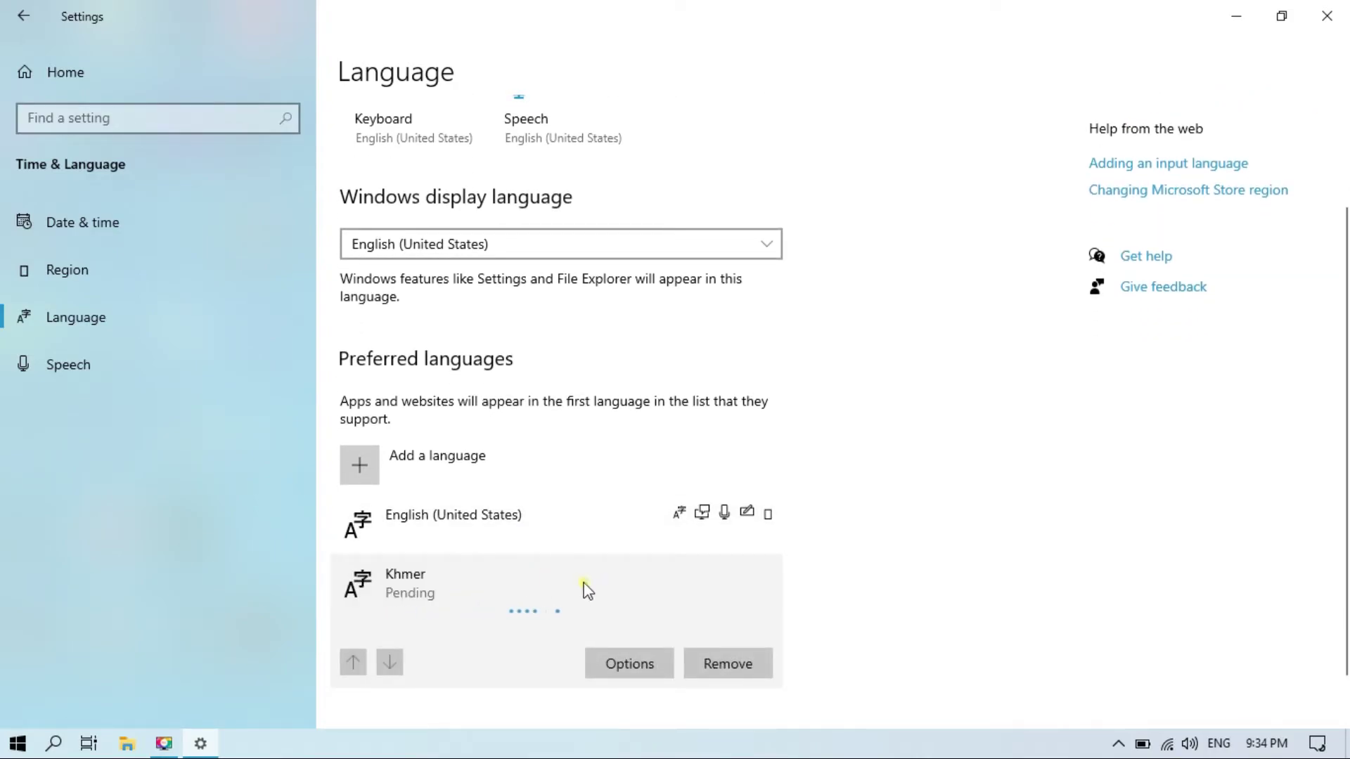
left_click(611, 661)
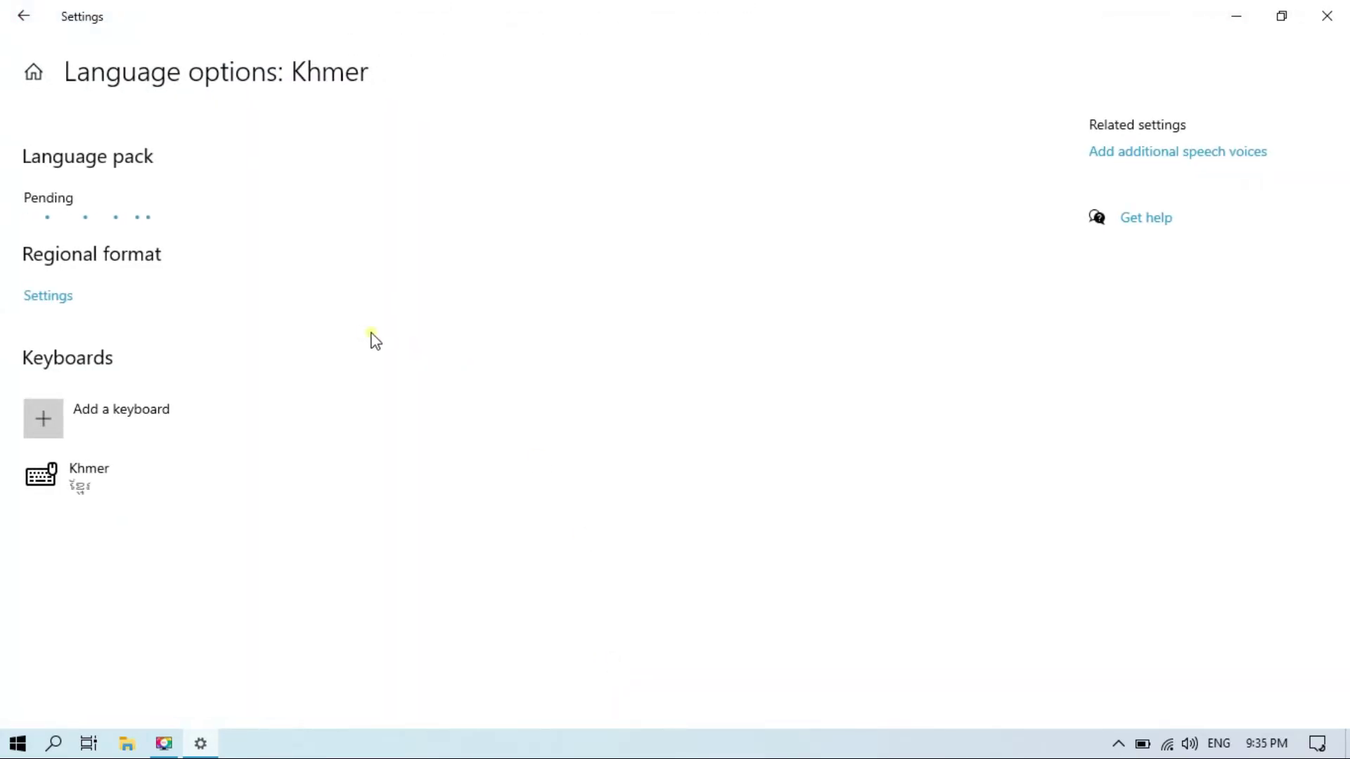
left_click(24, 16)
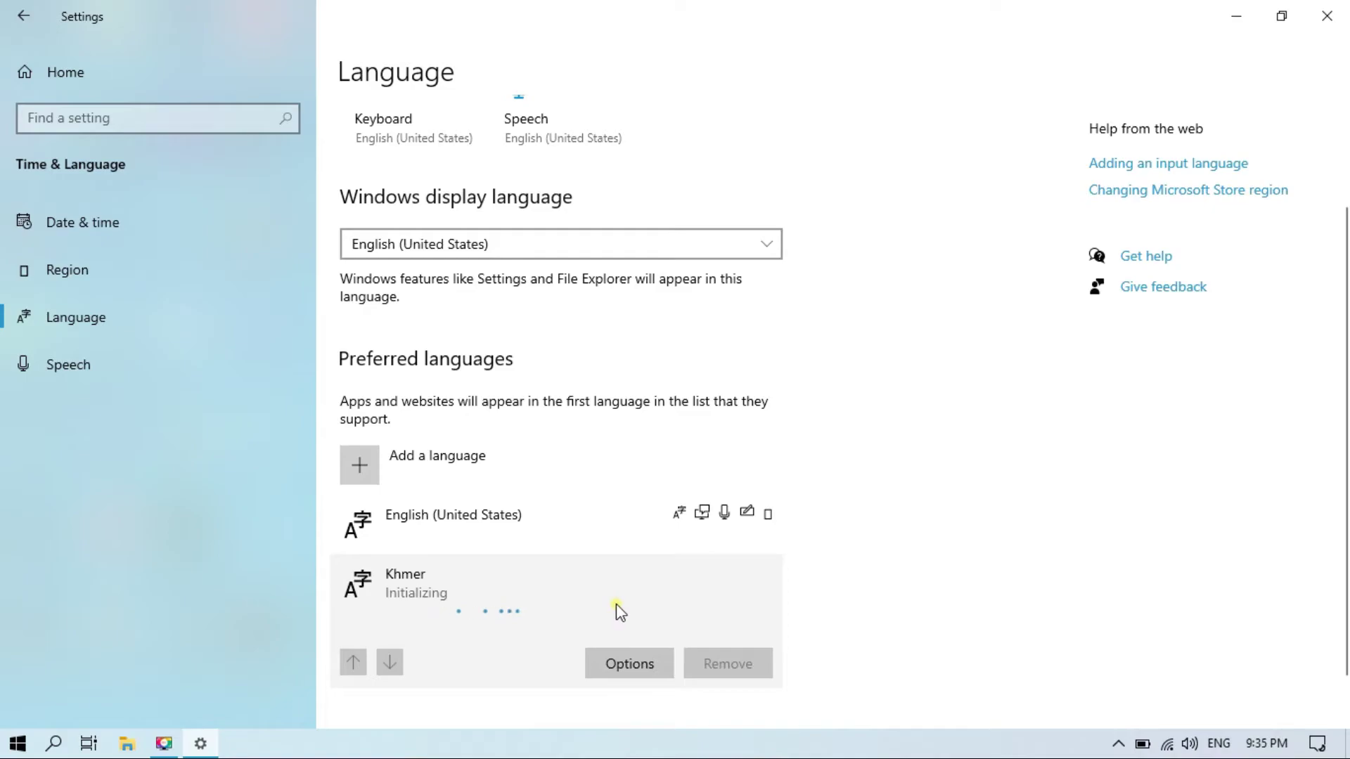
left_click(621, 661)
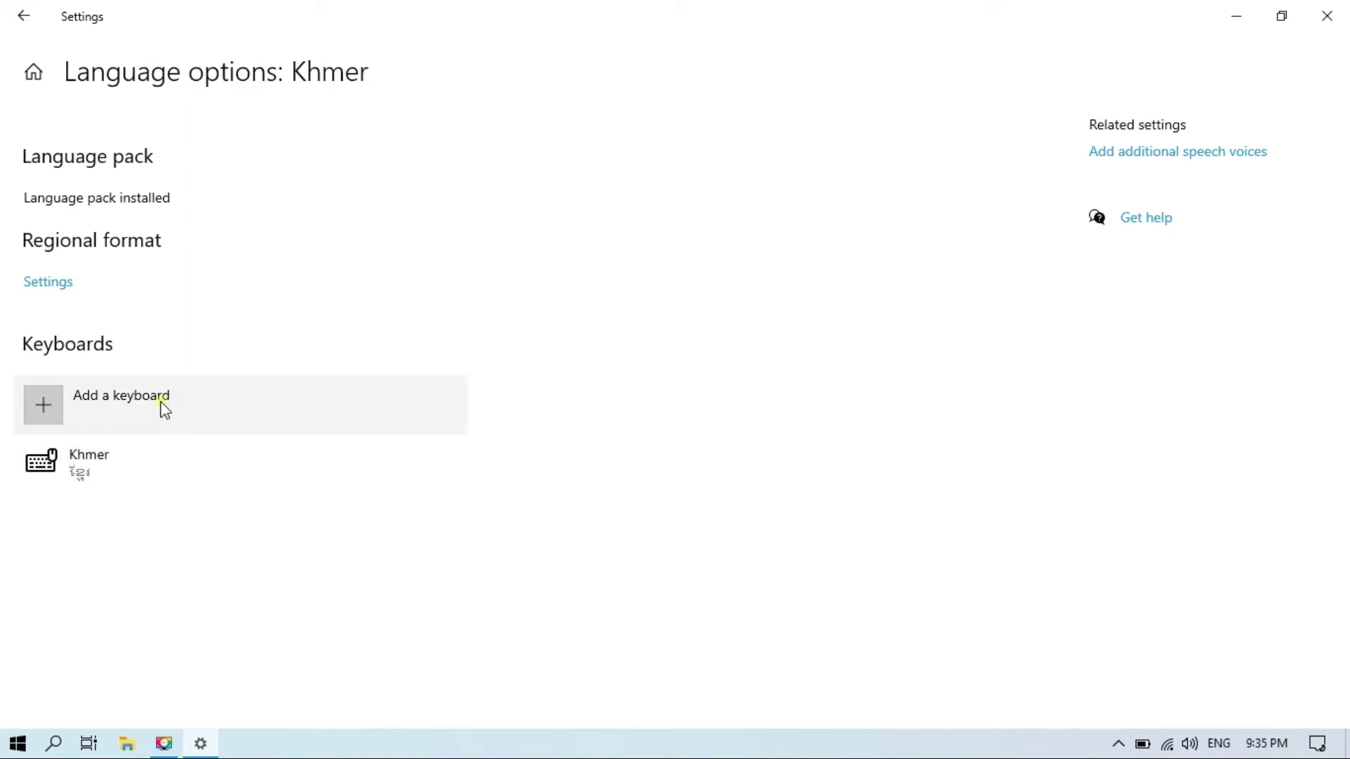
left_click(210, 405)
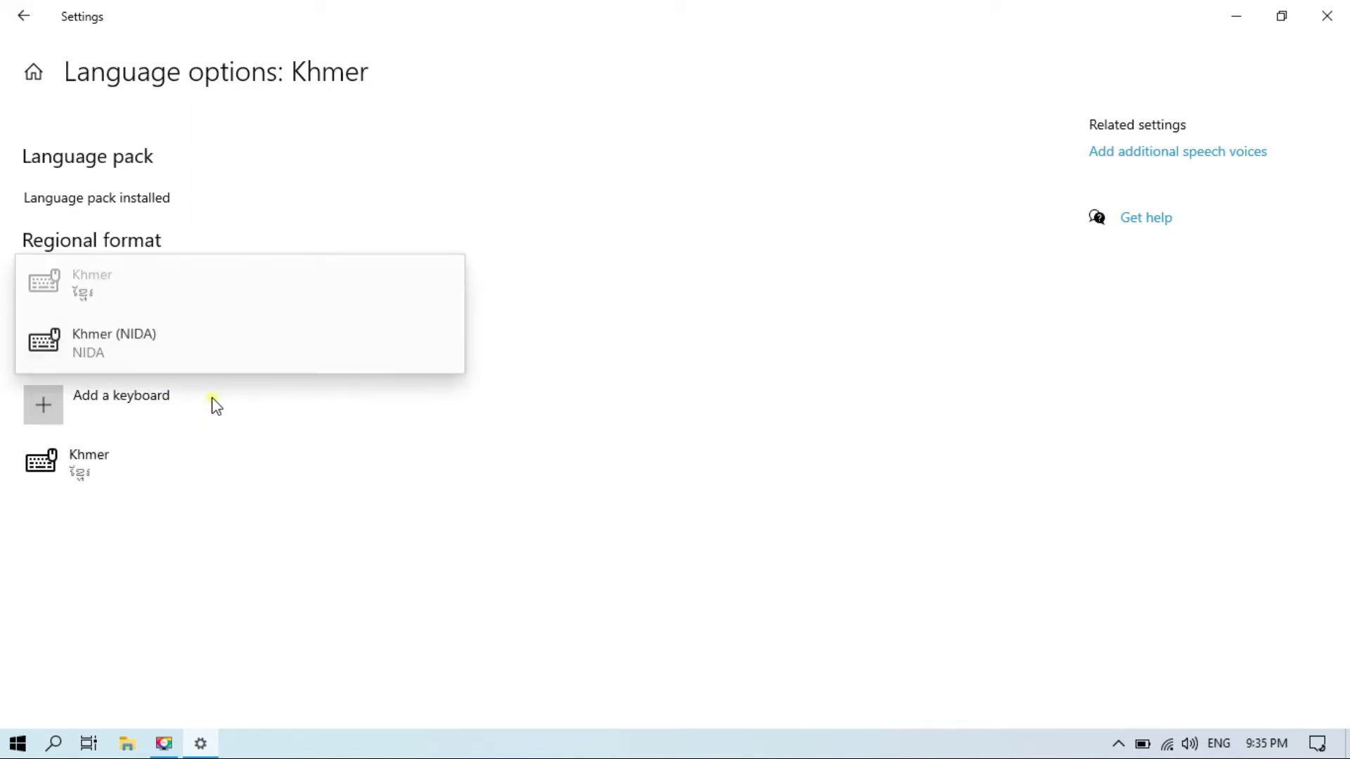
left_click(175, 341)
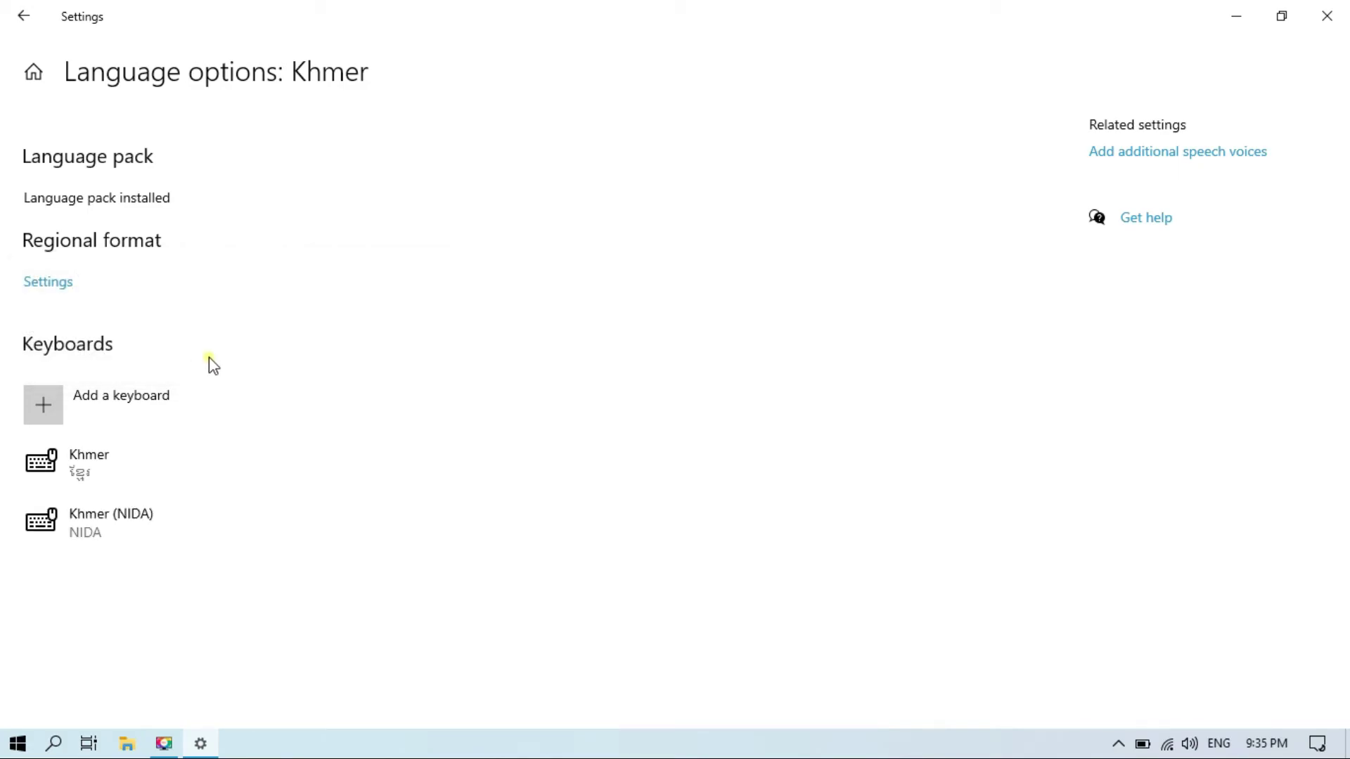
Remove the standard Khmer keyboard from the Khmer language options and check the list of available input languages.
left_click(172, 465)
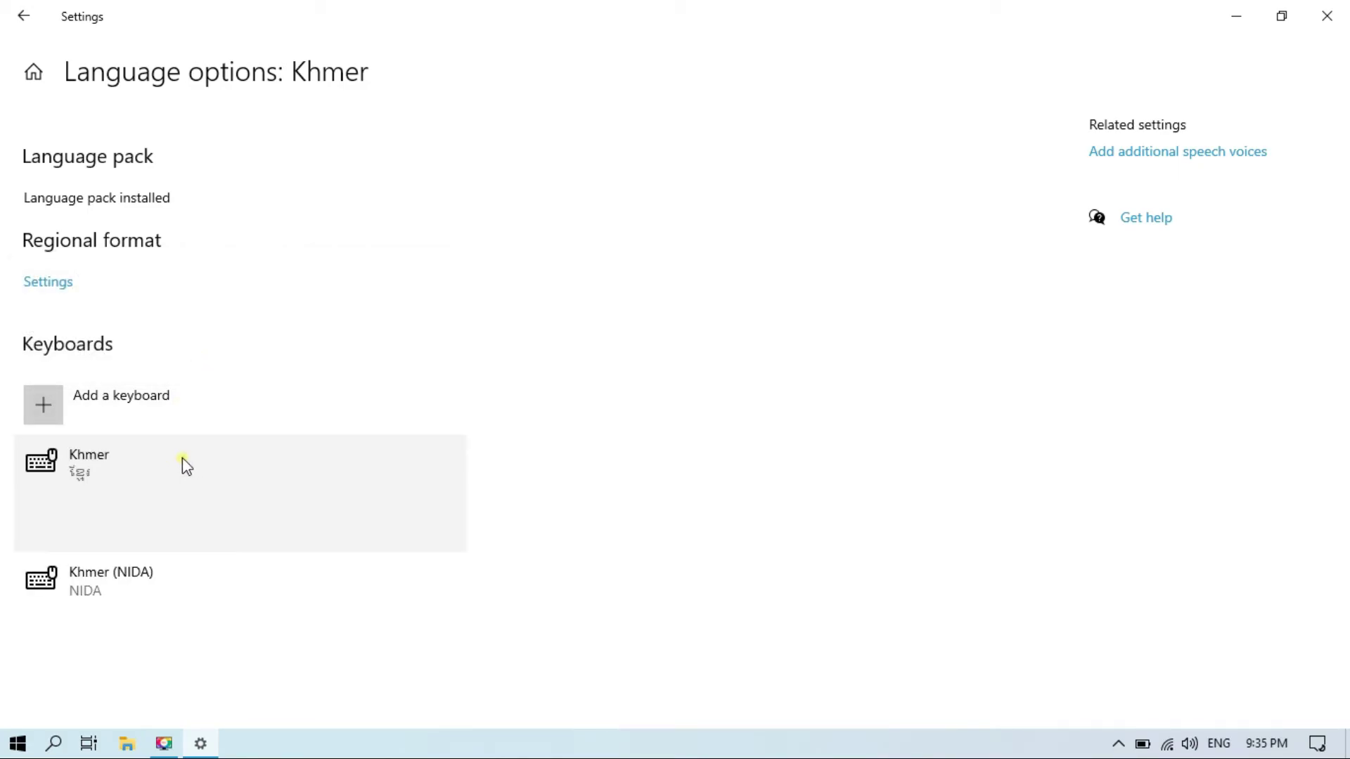
left_click(406, 528)
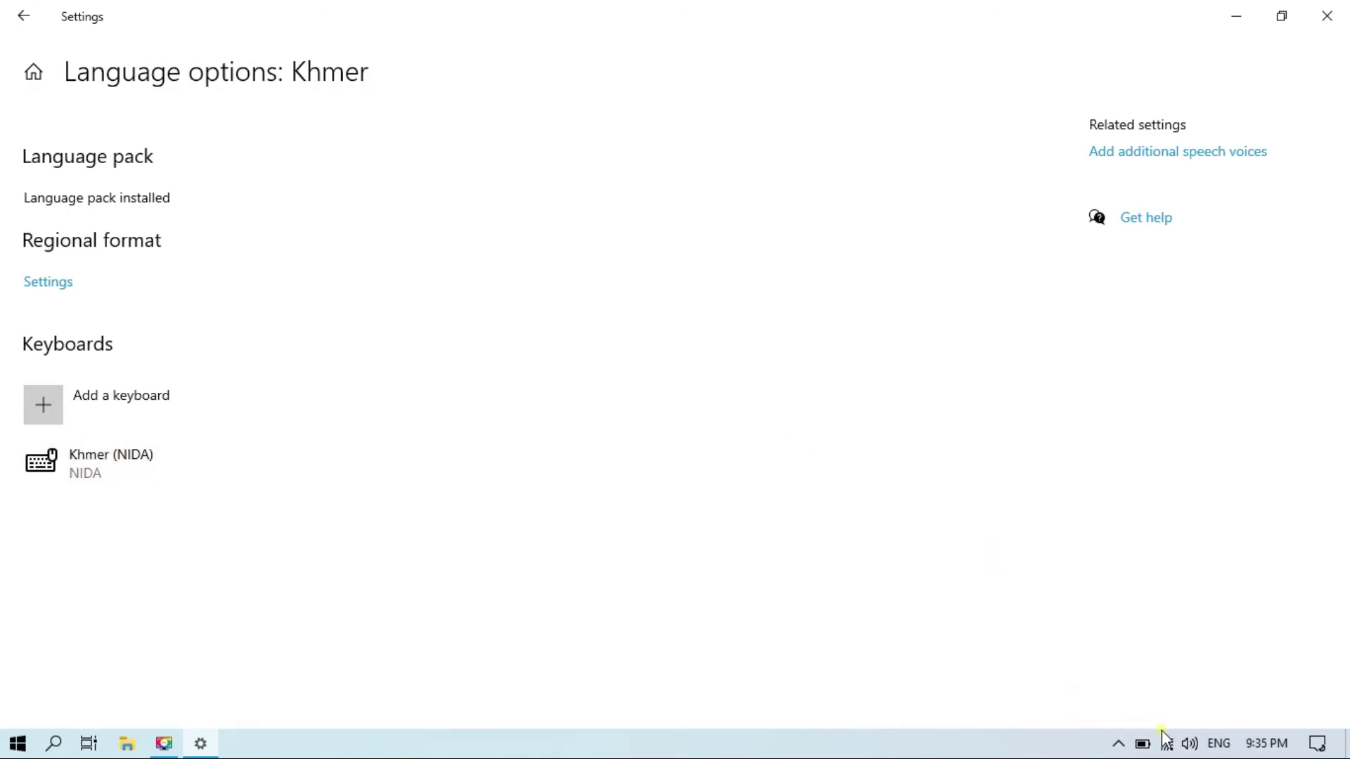
left_click(1213, 748)
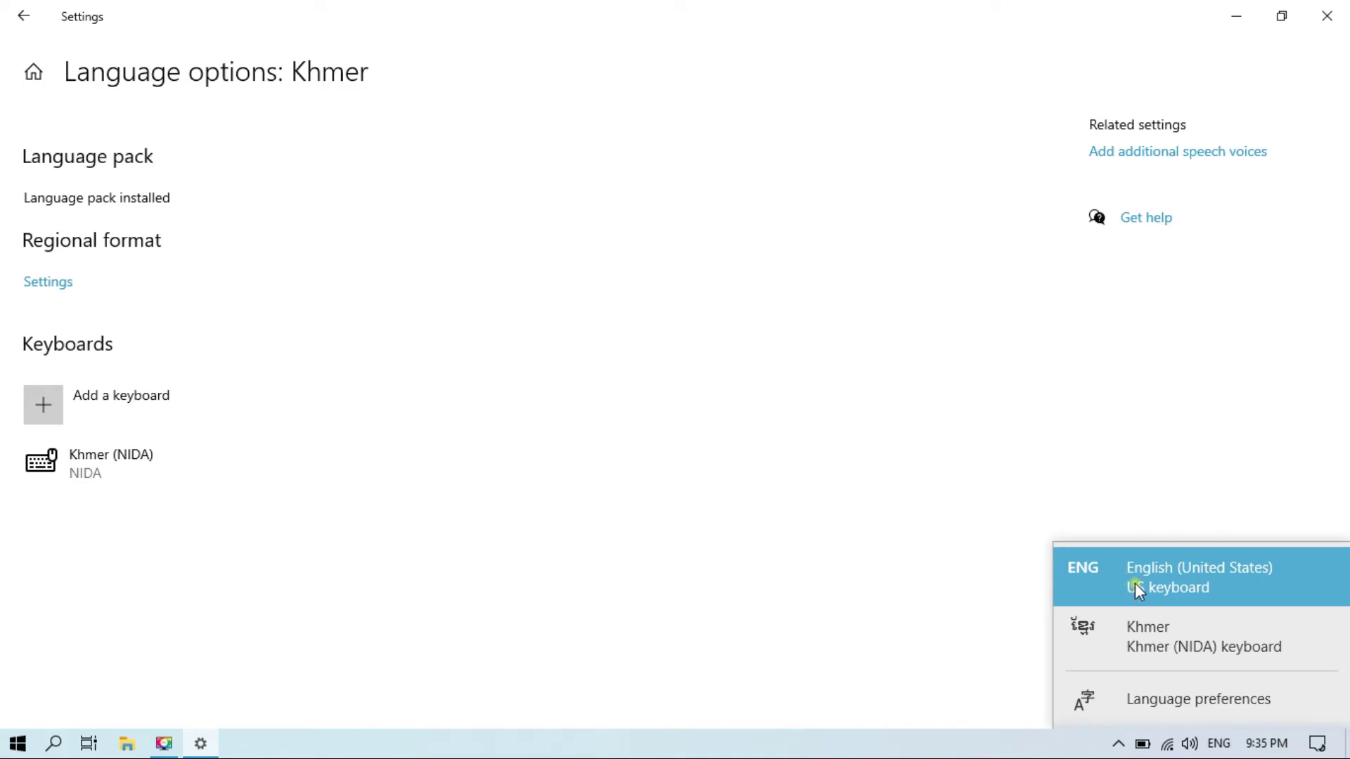
Close Settings and open Notepad with a blank document.
left_click(1324, 16)
left_click(1325, 16)
right_click(613, 171)
left_click(619, 174)
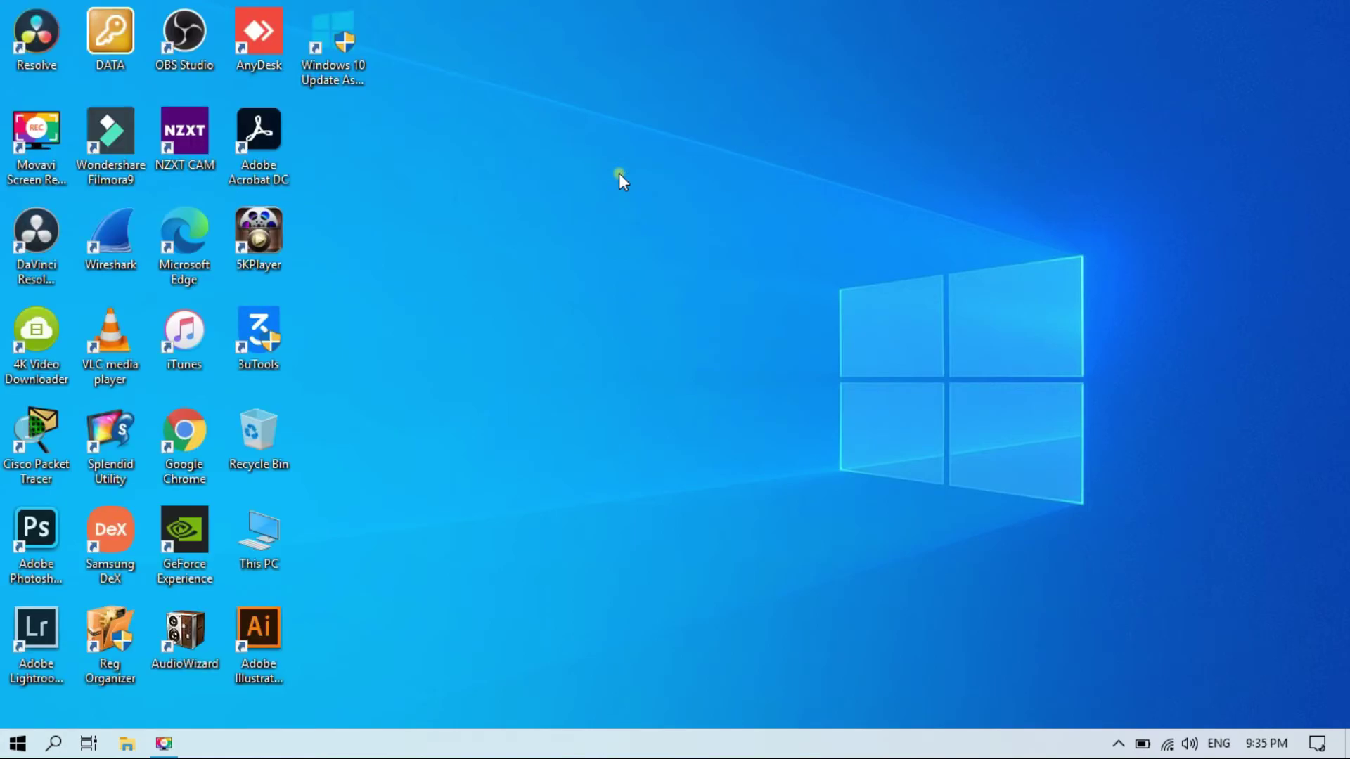
key("super")
type("noted")
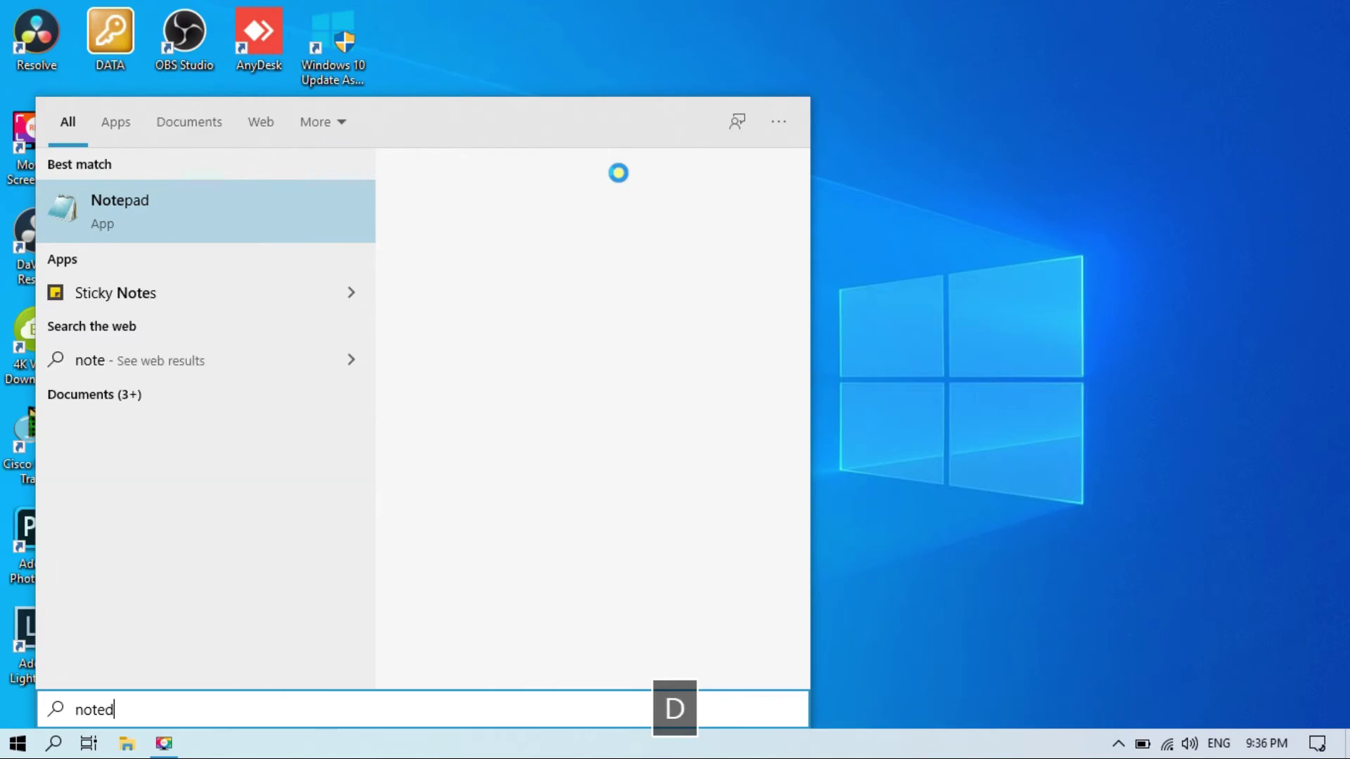
key("Return")
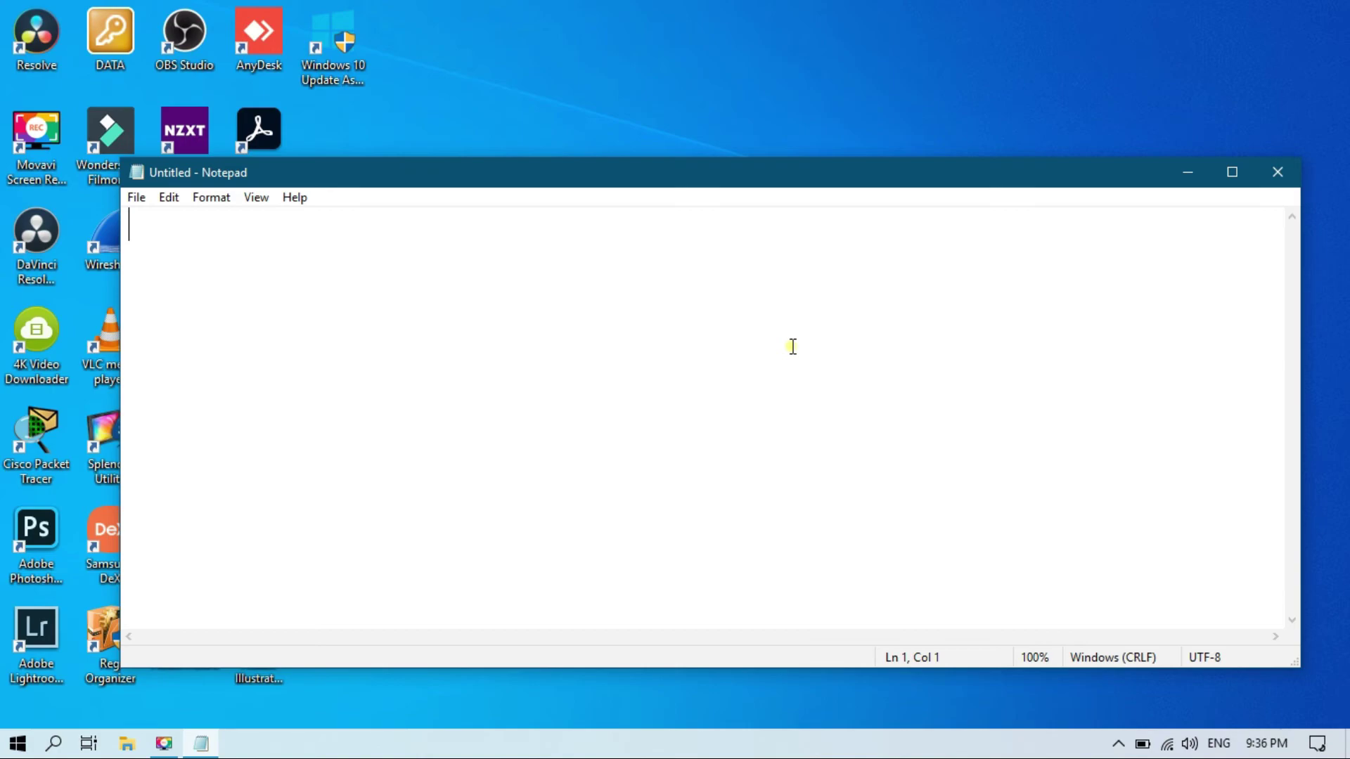
Switch the input language to Khmer and write "ក្មេងខ្មែរ" in the Notepad document.
key("super+space")
type("ក")
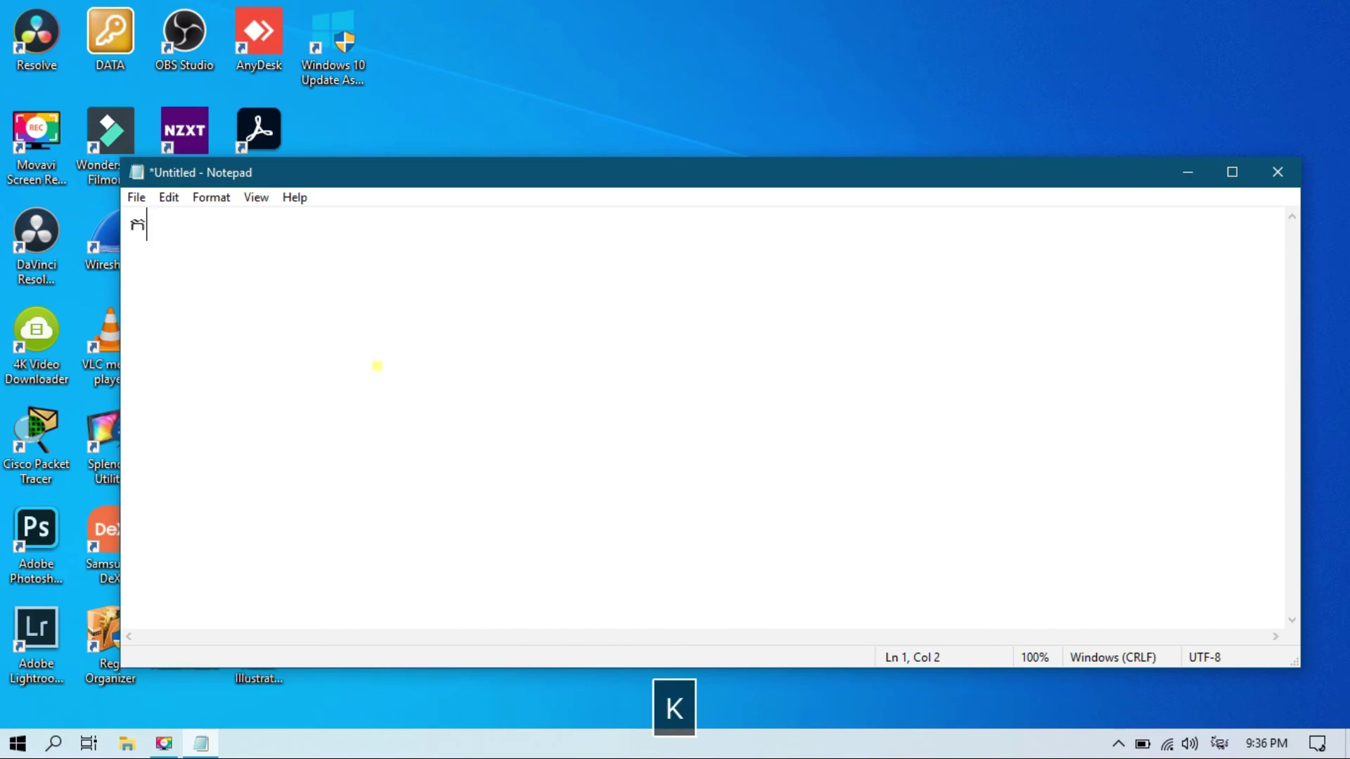
type("្មេង")
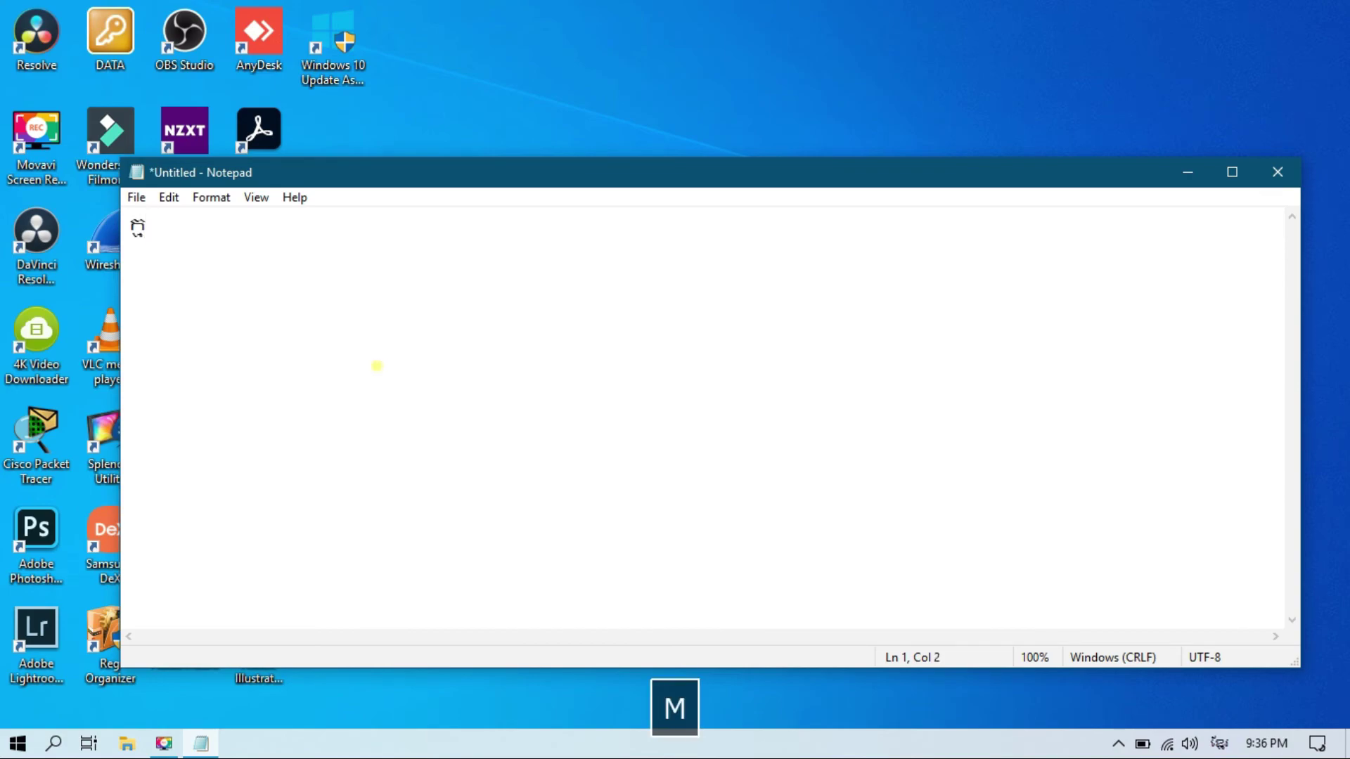
type("ស")
key("BackSpace")
type("ខ្មែរ")
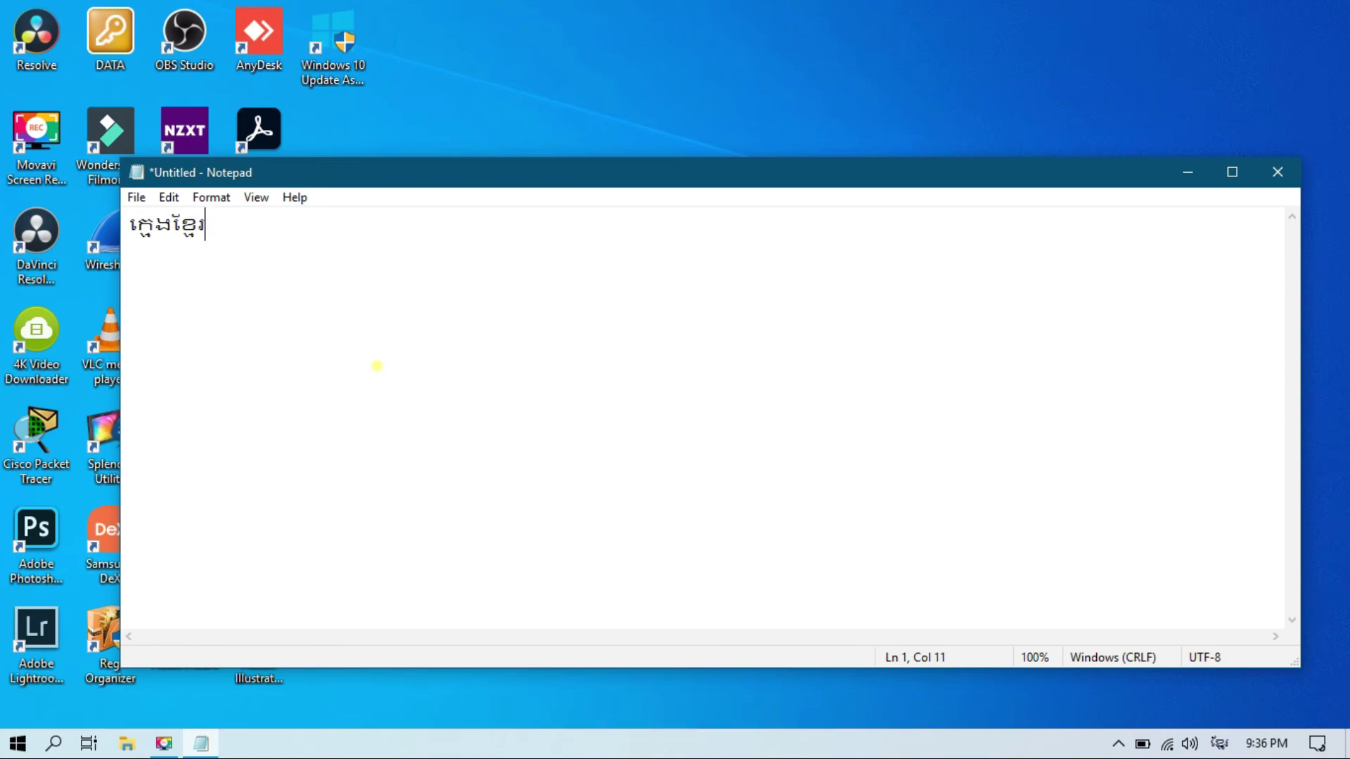